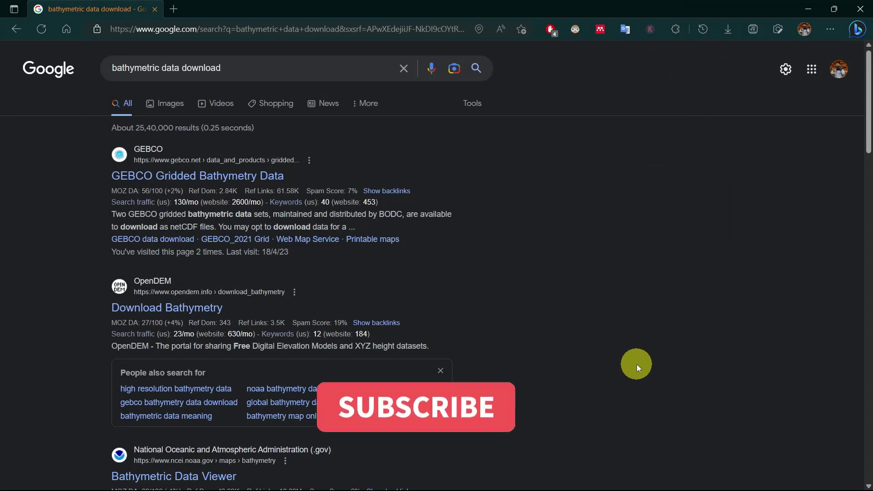
Go to the 'GEBCO Gridded Bathymetry Data' page from the bathymetric data download search results
click(264, 177)
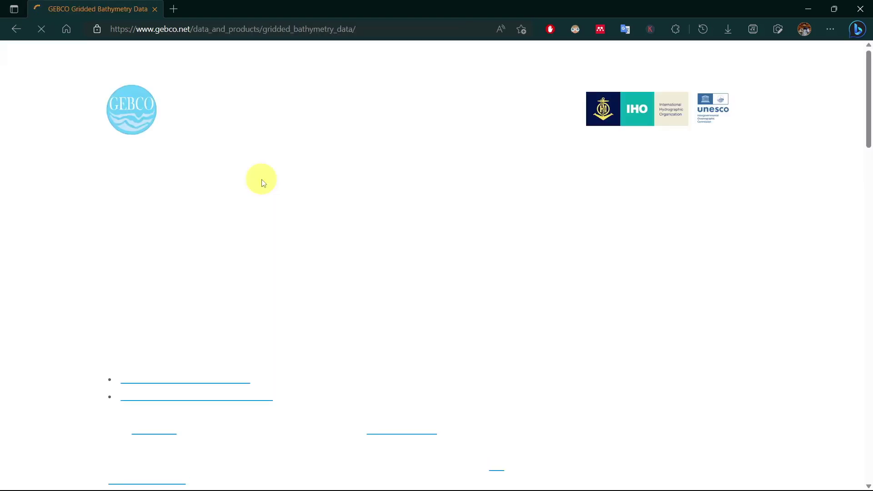
Launch the GEBCO application under 'Download data for user-defined areas'
scroll(25, 267, down, 10)
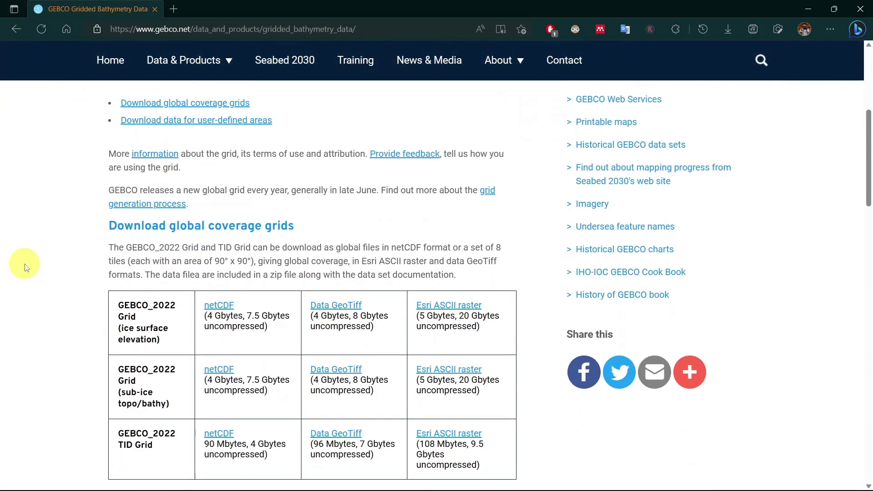
scroll(25, 267, down, 2)
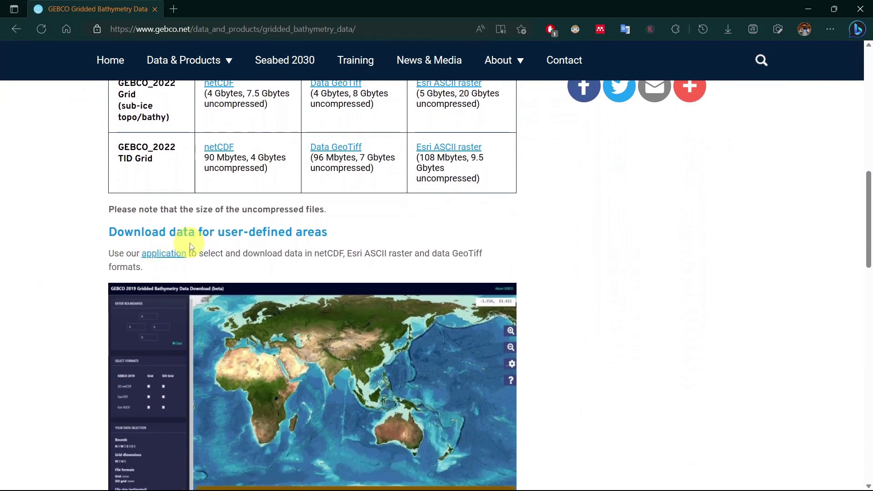
click(182, 255)
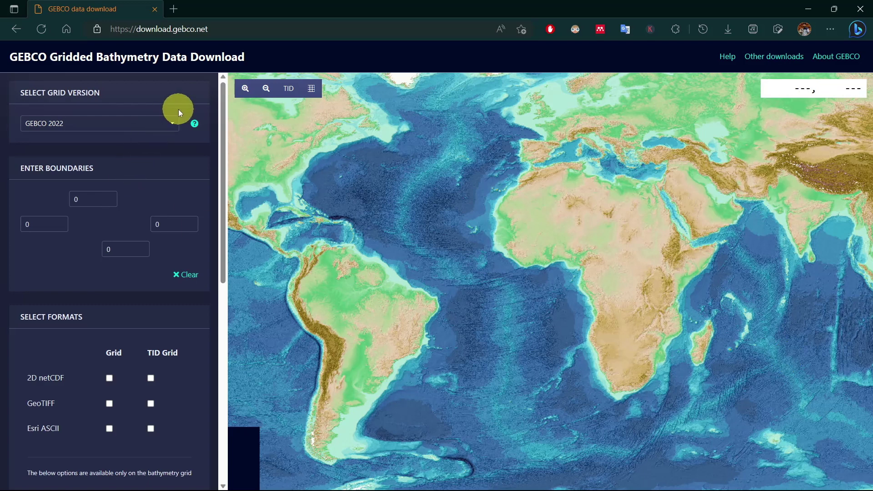
Keep GEBCO 2022 as the grid version and pan the map to India
click(176, 122)
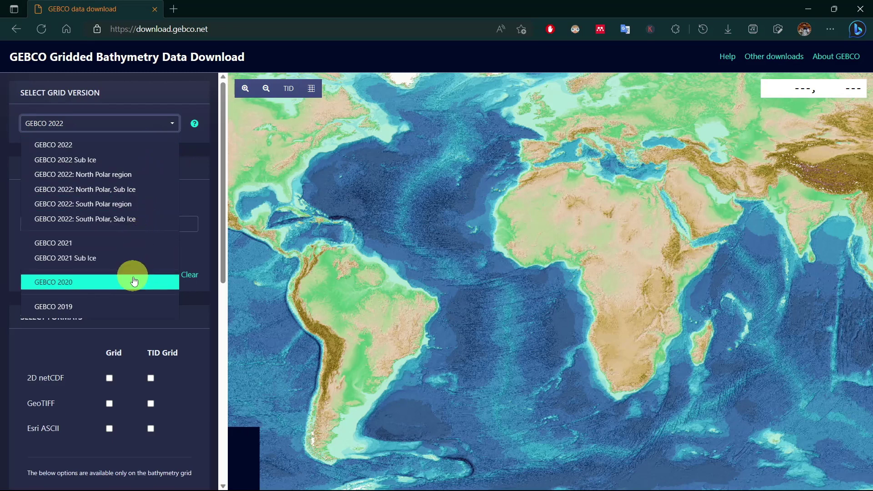
click(125, 146)
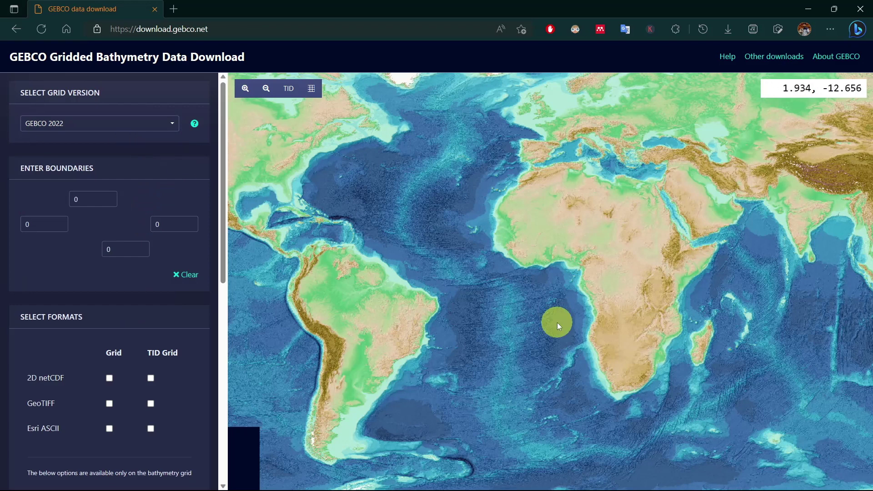
drag(557, 323, 282, 325)
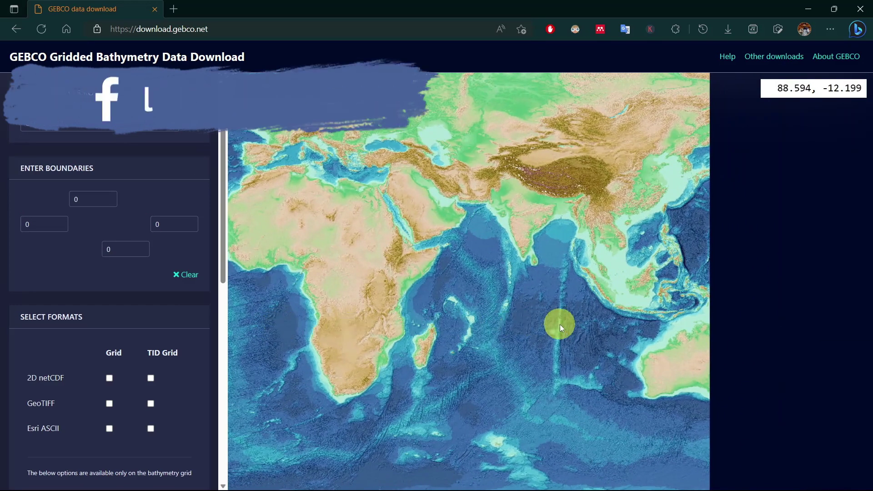
drag(560, 324, 525, 332)
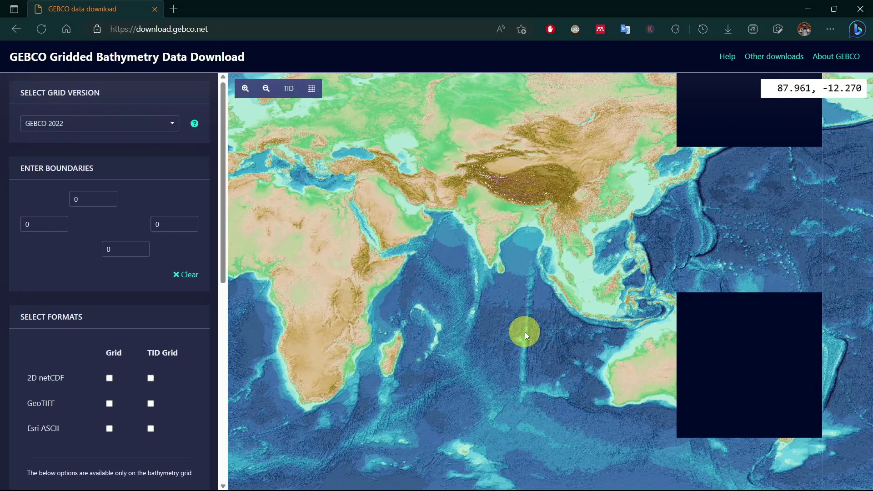
drag(524, 332, 526, 393)
Draw a rectangle around India: north 37.1074, south 1.0371, west 63.2209, east 98.8594
scroll(495, 313, up, 1)
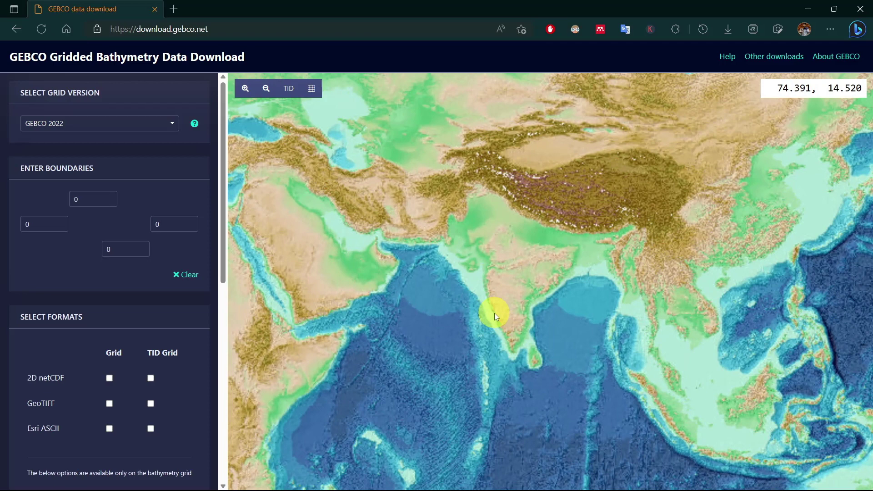
scroll(563, 288, up, 1)
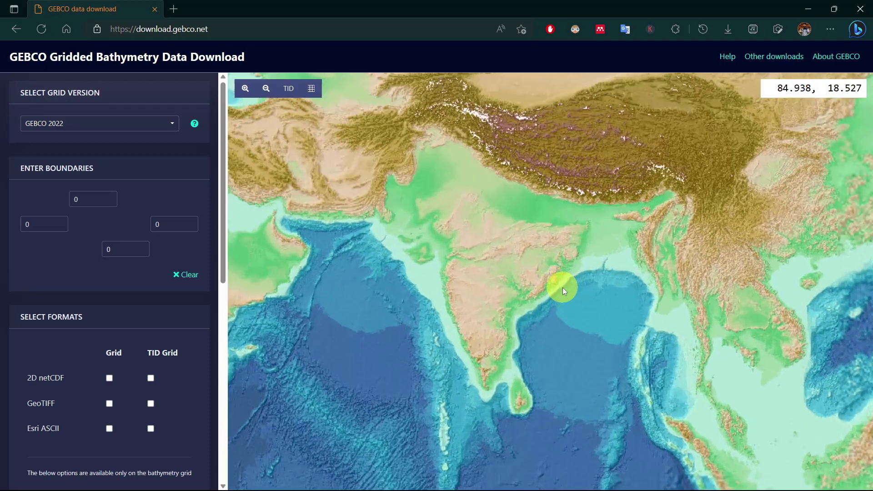
scroll(563, 287, down, 1)
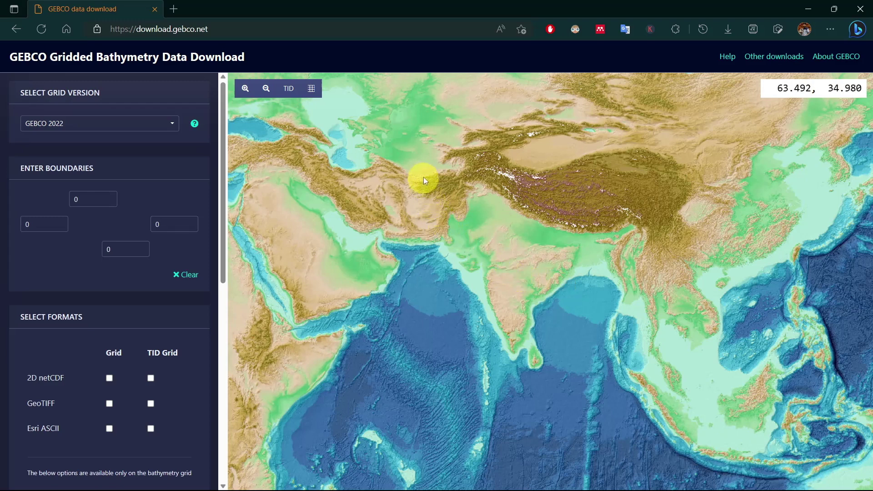
mouse_move(421, 167)
mouse_down()
mouse_move(572, 304)
mouse_move(636, 409)
mouse_move(652, 399)
mouse_up()
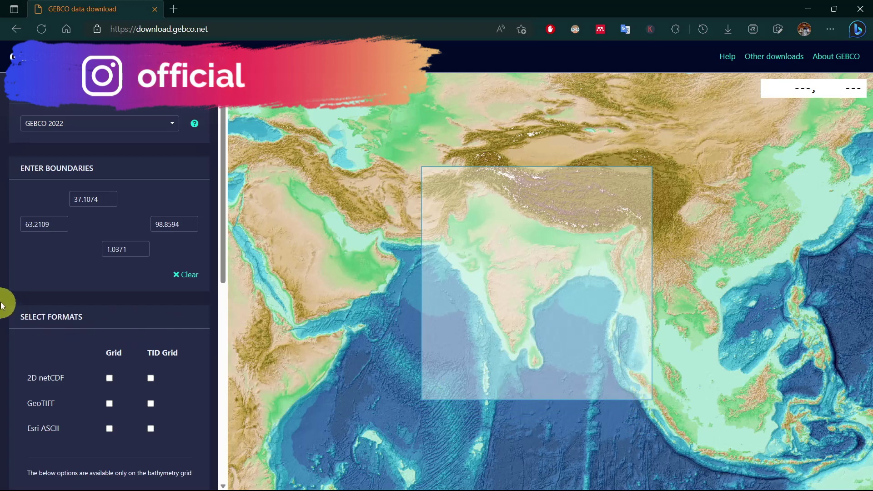
Choose the GeoTIFF Grid format and add the India selection to the basket
click(110, 403)
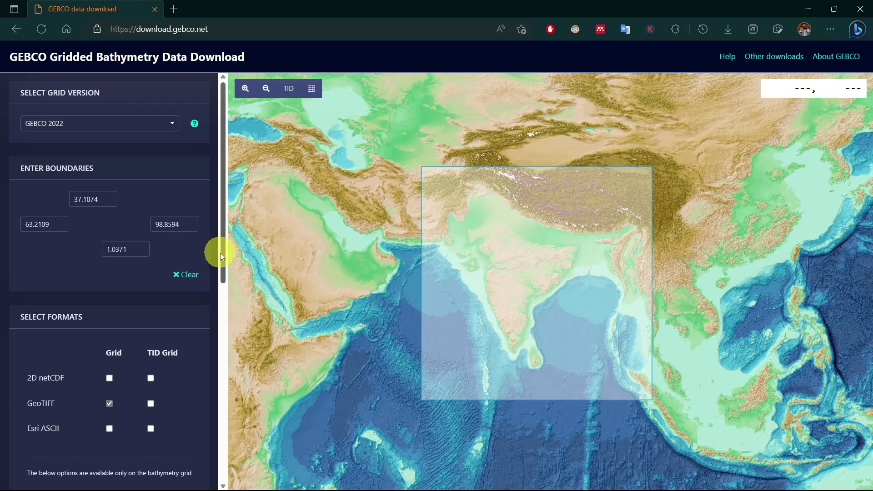
drag(222, 256, 218, 445)
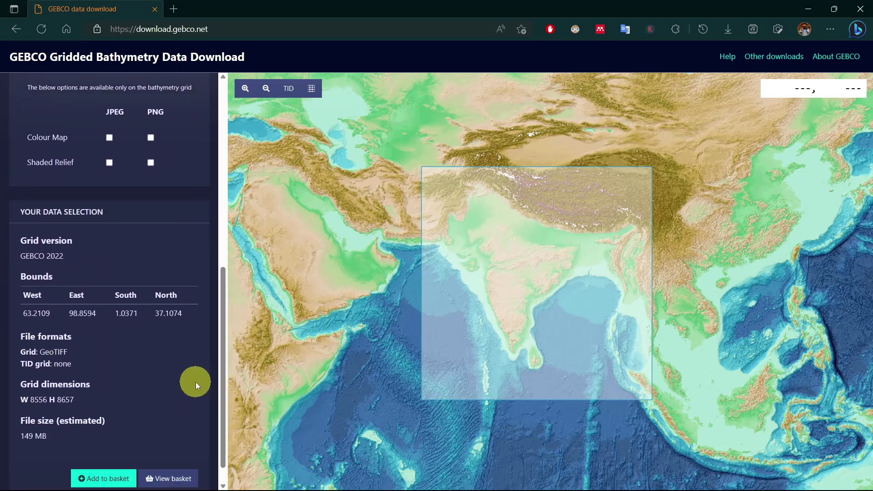
click(95, 478)
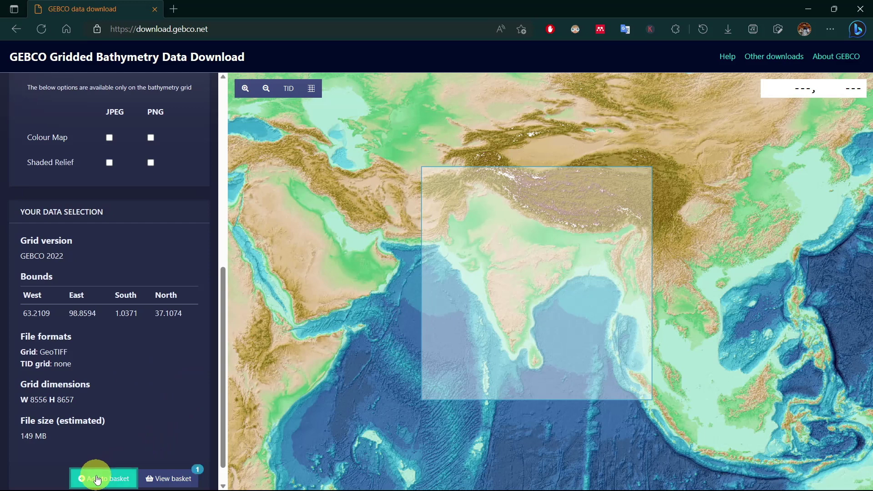
From the basket, request an emailed download link using the user's saved email address
click(171, 482)
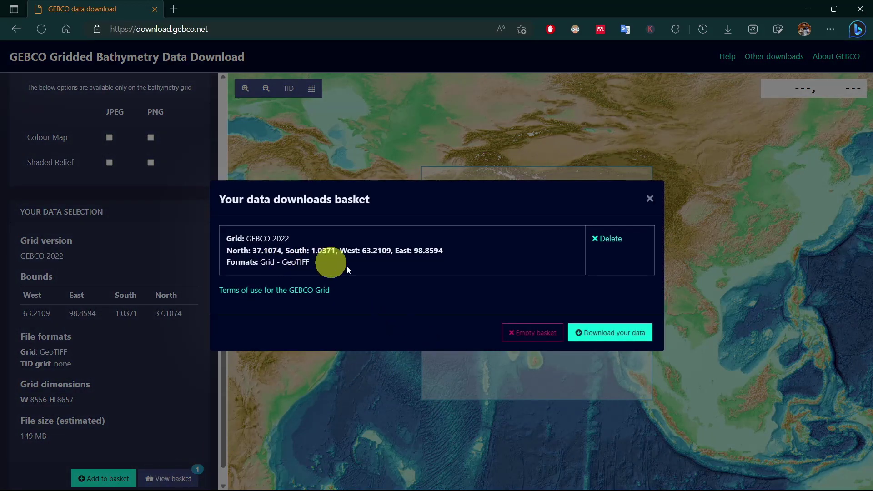
click(611, 333)
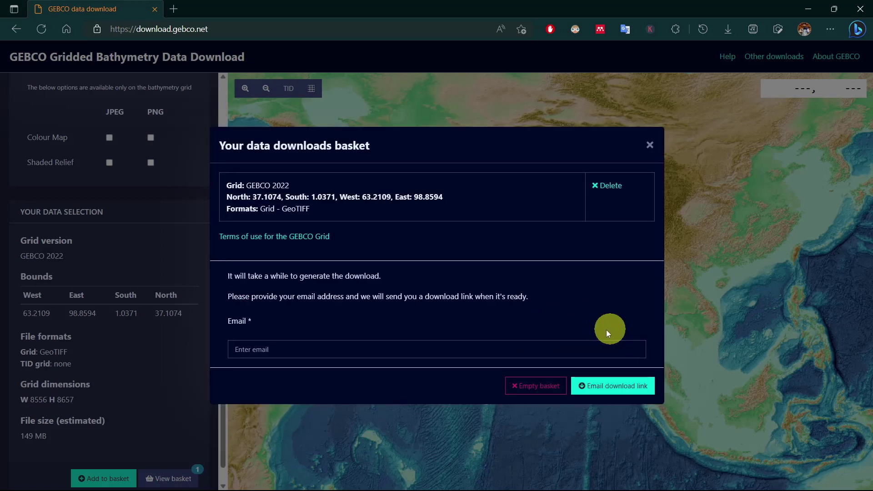
click(446, 350)
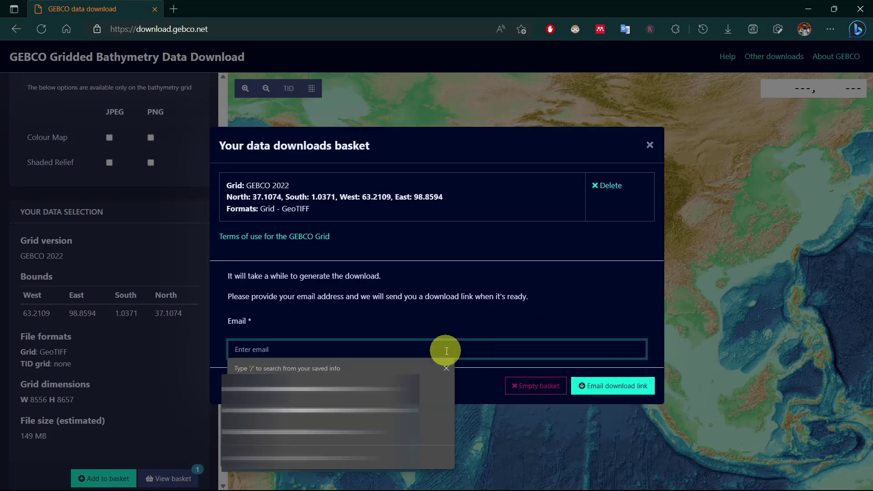
click(319, 411)
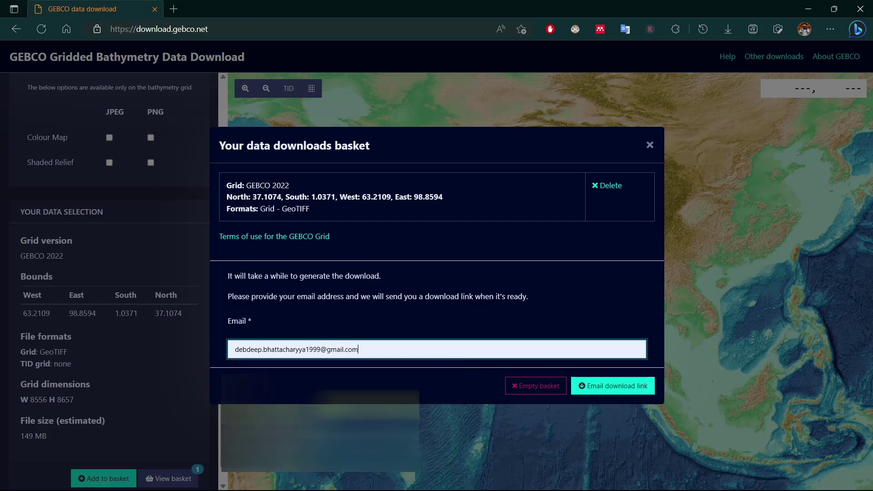
click(628, 388)
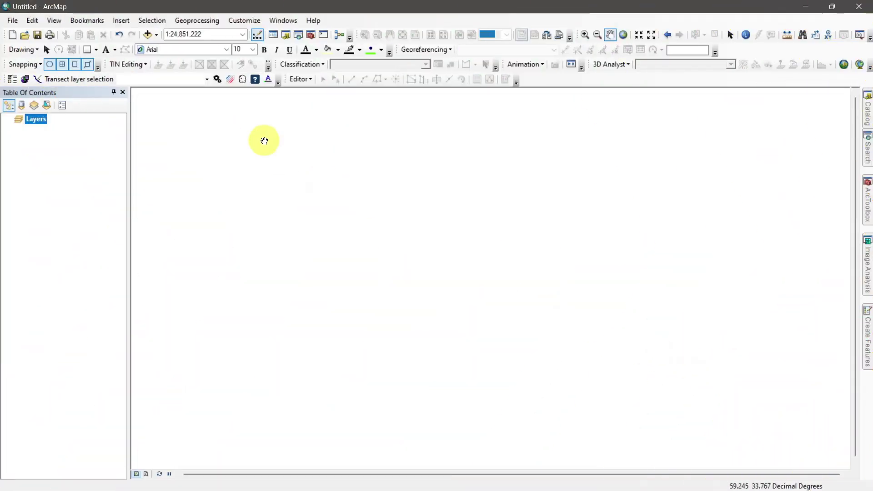
Add gebco_2022_n37.1074_s1.0371_w63.2109_e98.8594.tif from the GEBCO download folder to the map
click(148, 35)
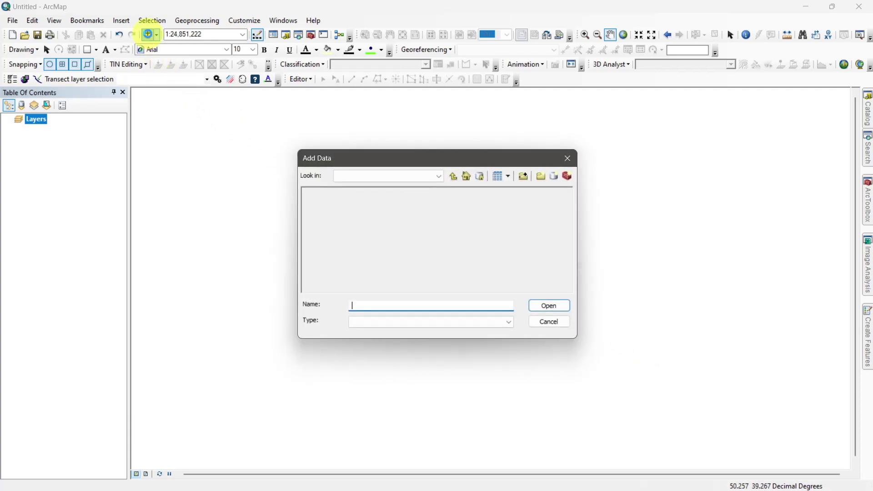
double_click(351, 192)
click(357, 193)
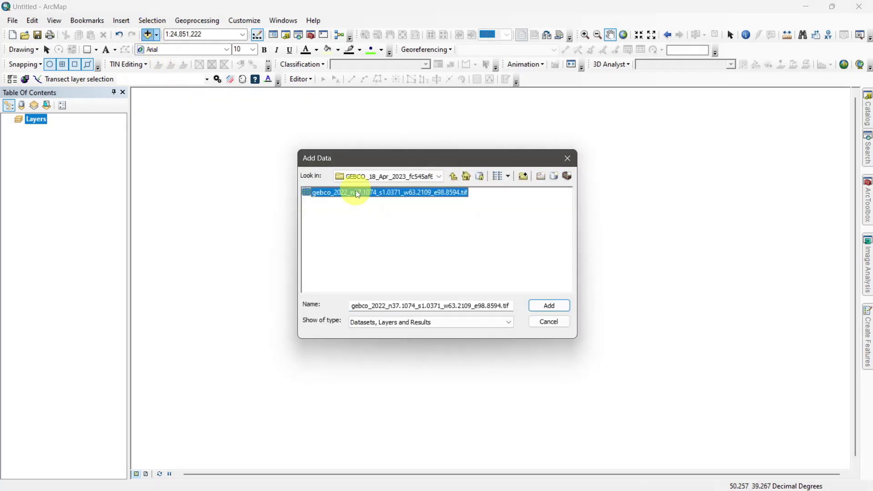
click(539, 304)
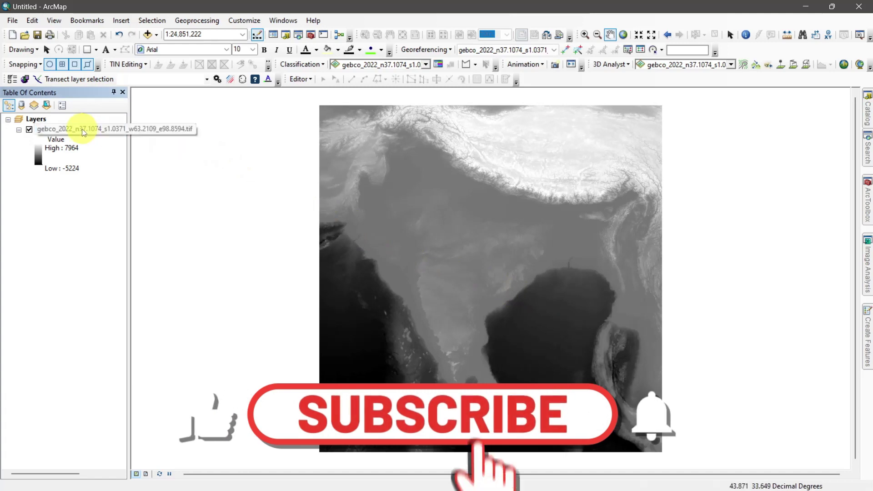
Rename the GEBCO raster layer to Bathymetry in its Layer Properties
right_click(82, 130)
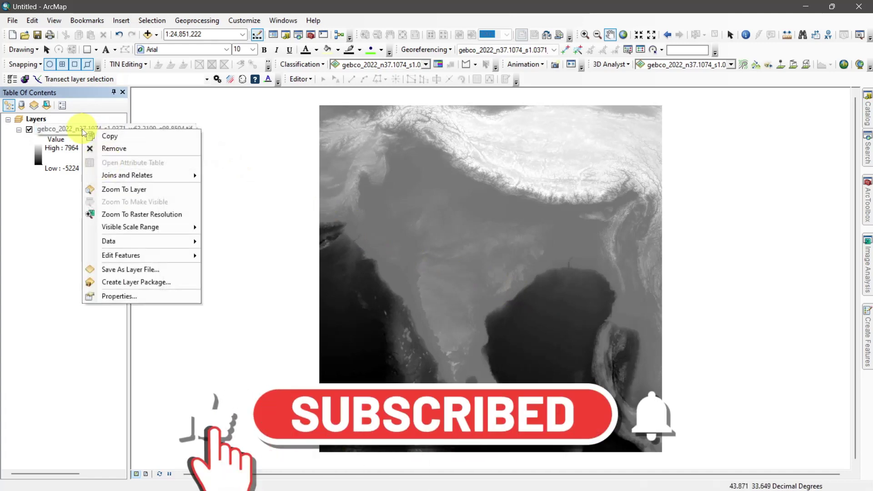
click(103, 297)
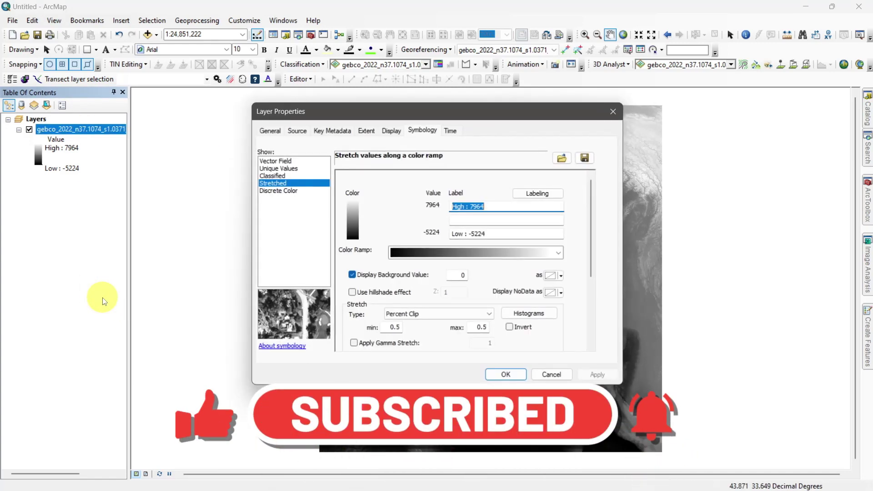
click(277, 132)
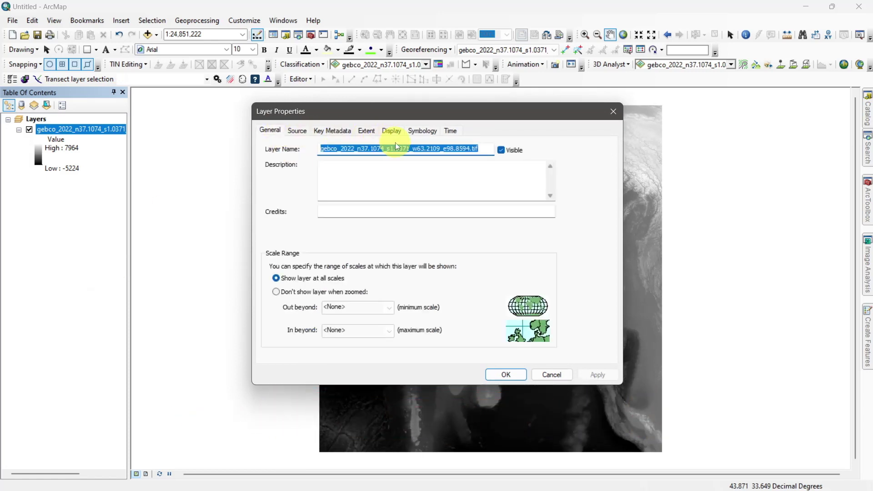
text(Bathymetry)
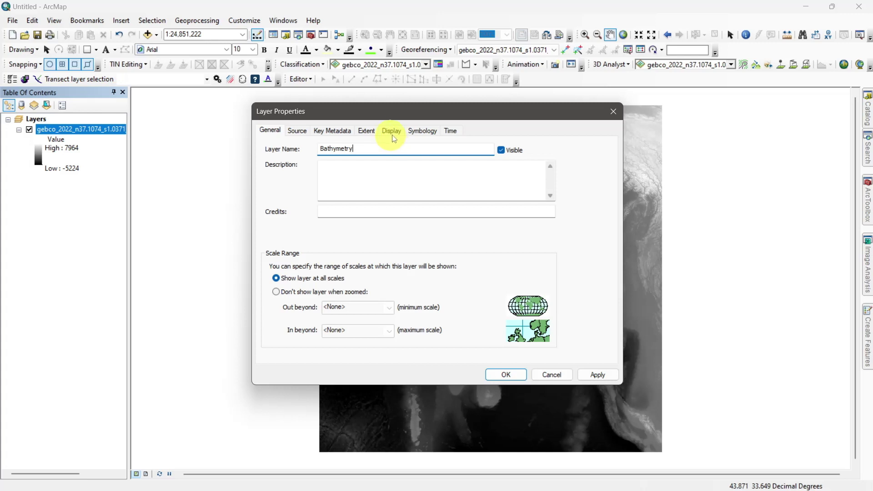
Render the layer with a blue-yellow-red colour ramp and hillshade effect
click(417, 130)
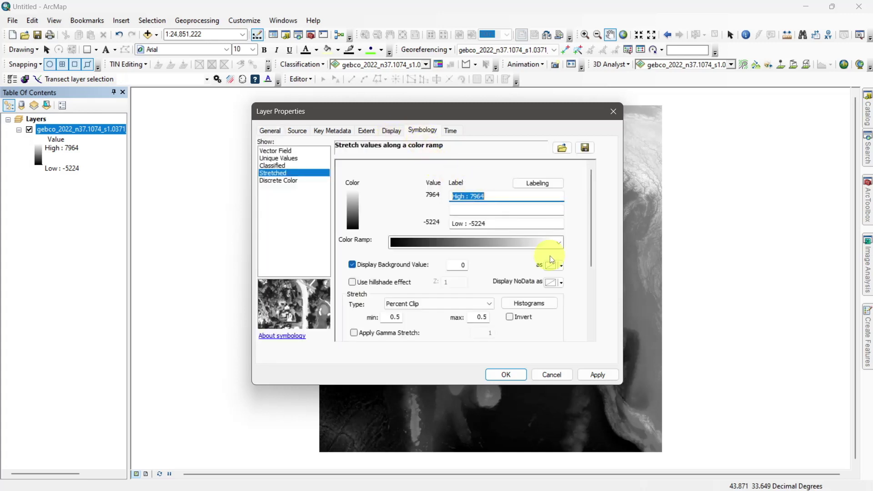
click(561, 250)
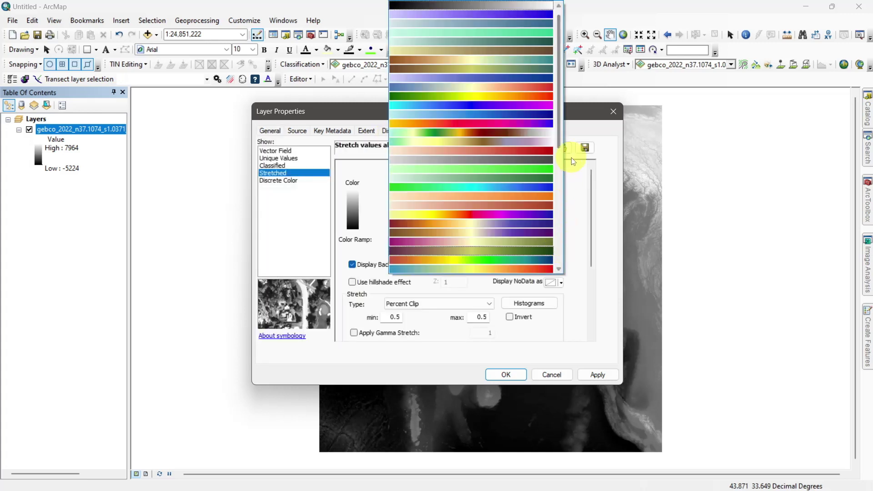
click(536, 85)
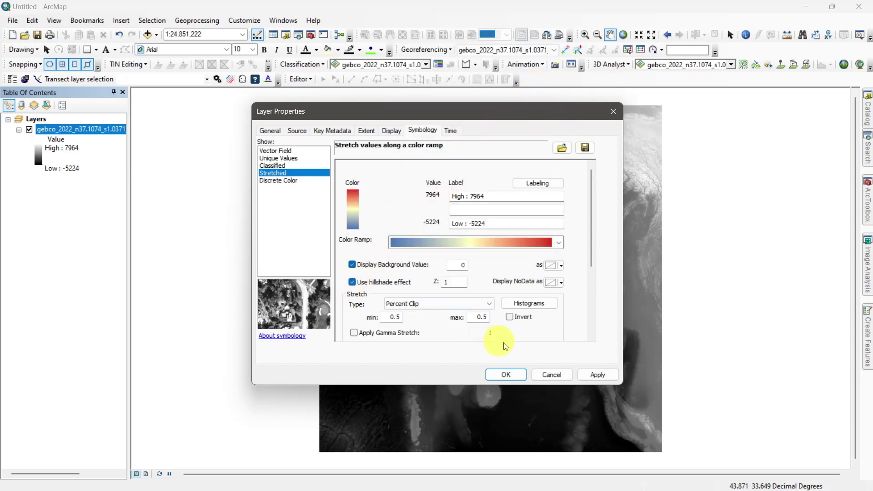
click(509, 373)
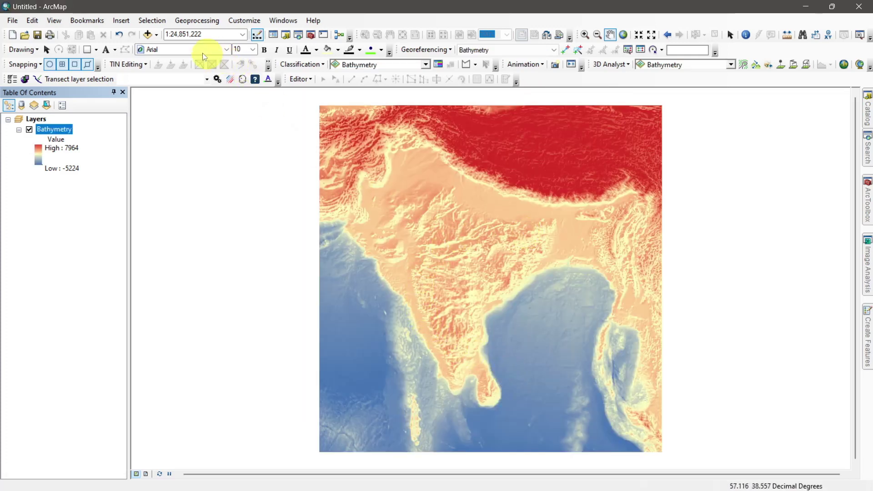
Add Country.shp from Documents > Shapefiles > India Shapefile to the map
click(145, 34)
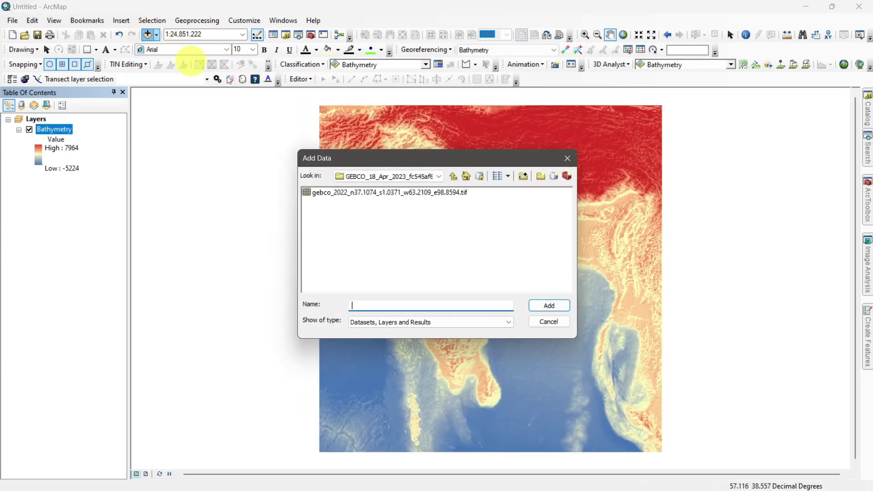
click(429, 176)
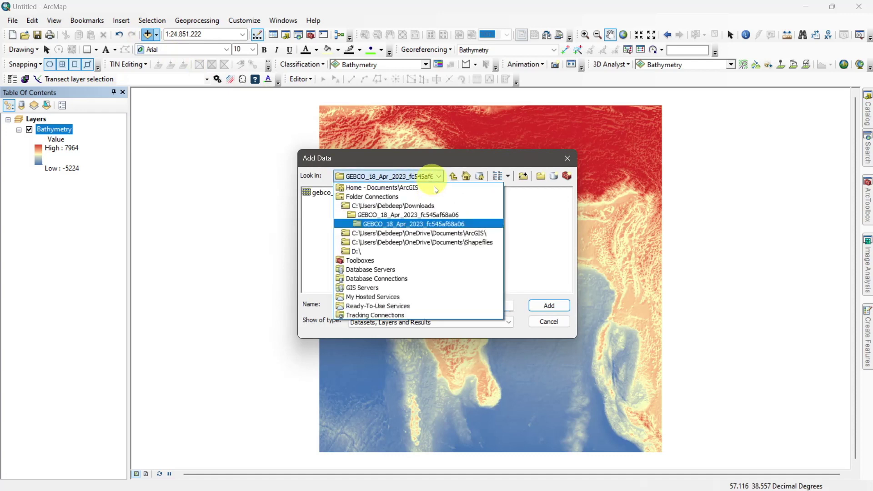
click(451, 242)
double_click(340, 204)
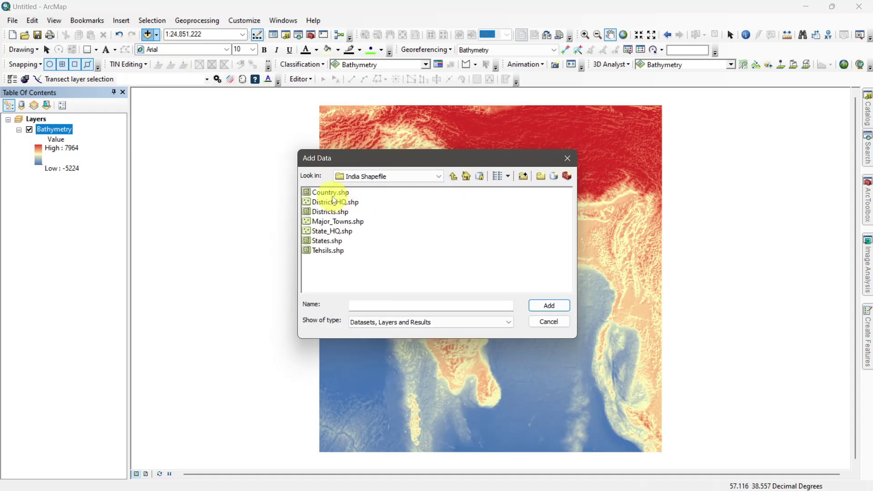
click(329, 193)
click(549, 305)
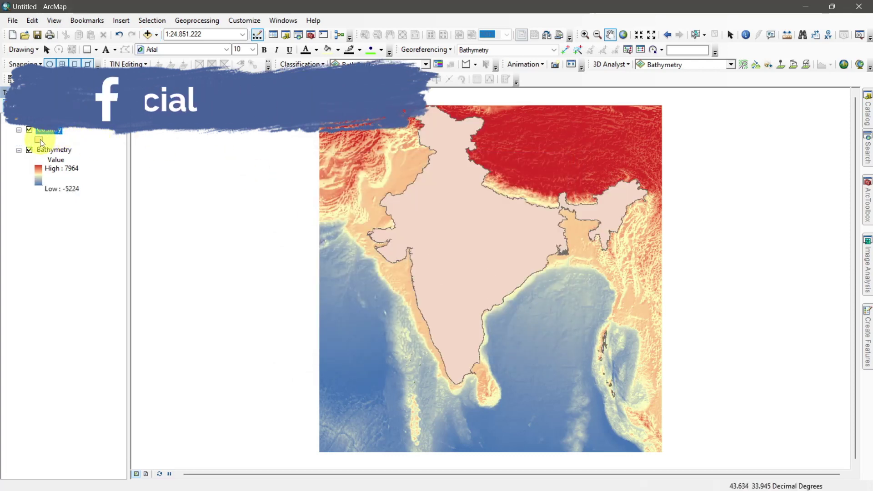
Set the Country layer symbol to Hollow so only boundaries show
click(39, 140)
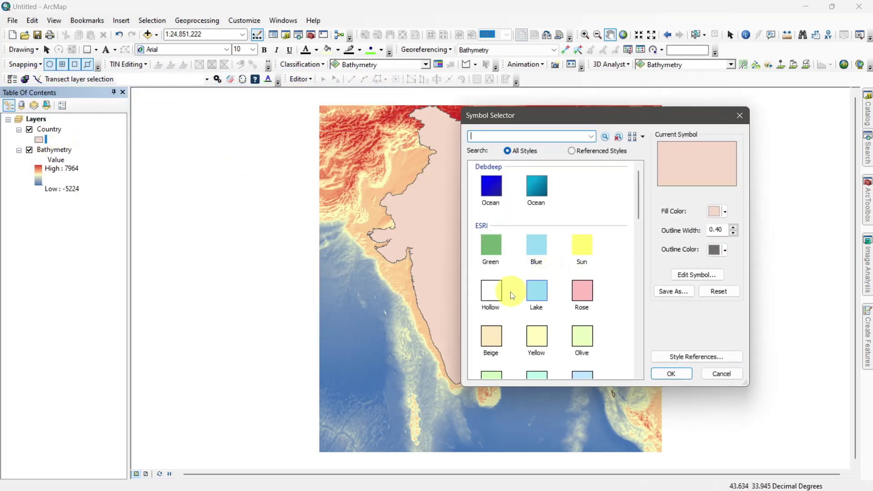
click(494, 291)
click(672, 373)
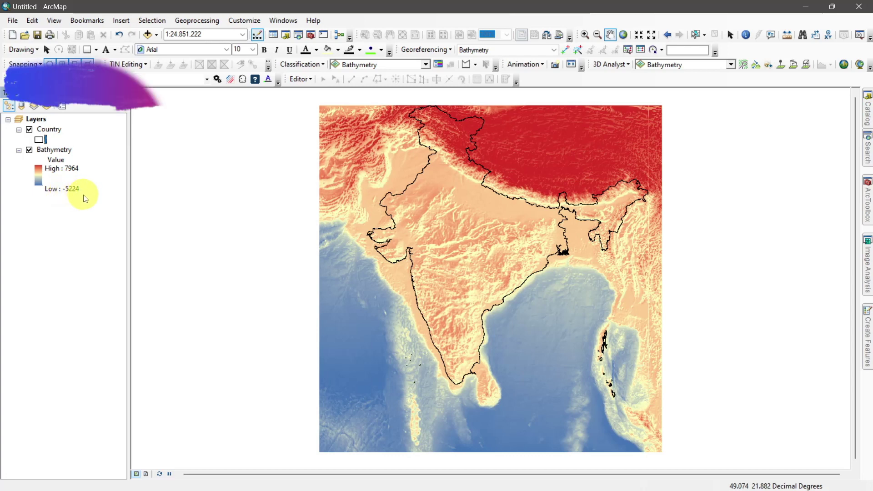
Switch the Bathymetry symbology to Classified, computing the histogram
right_click(58, 151)
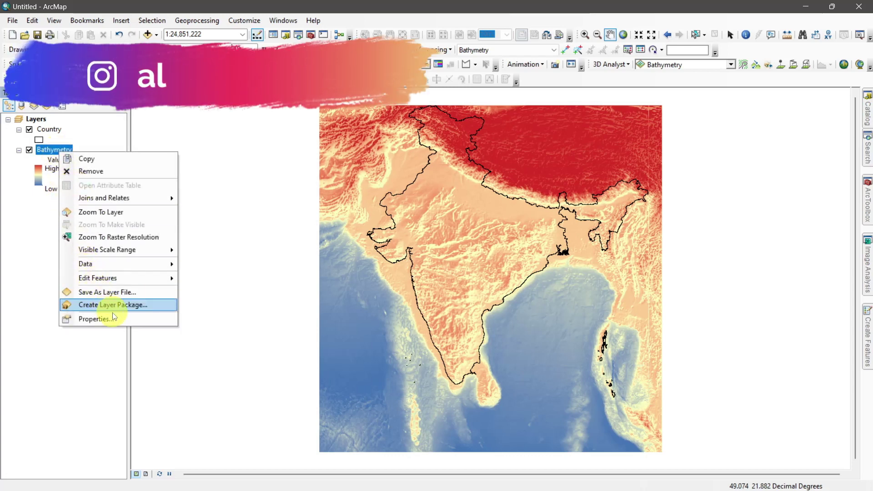
click(97, 319)
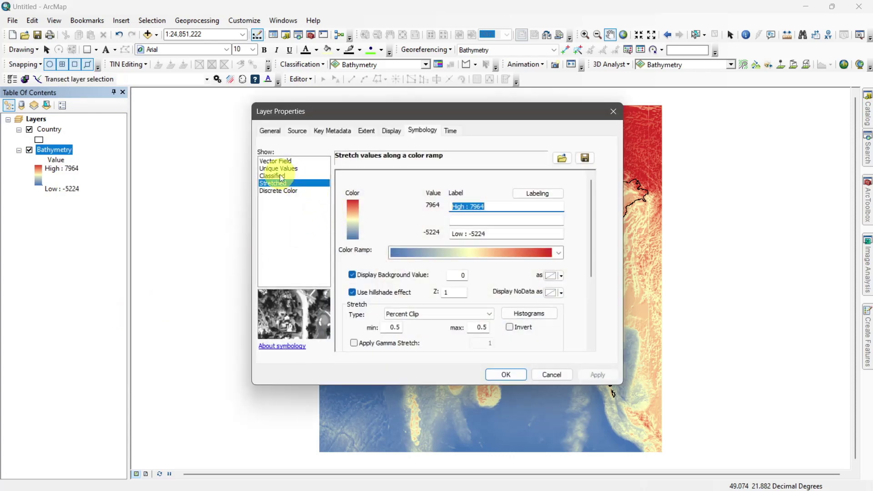
click(281, 177)
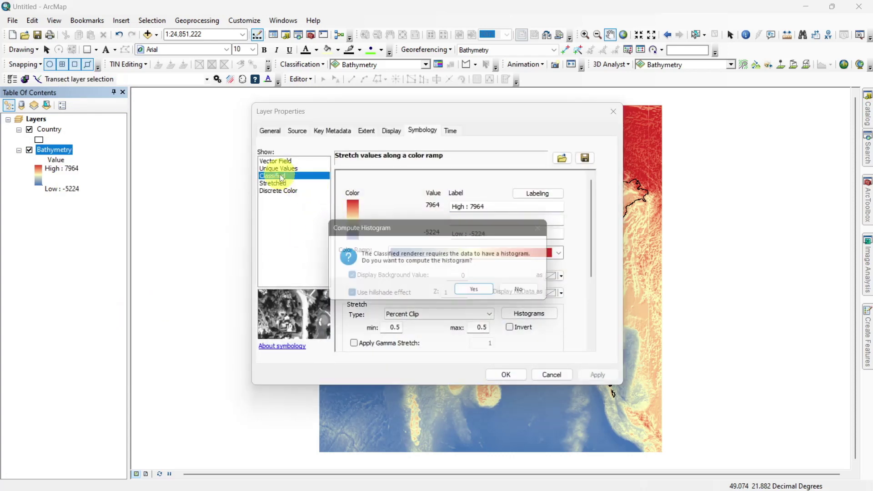
click(481, 294)
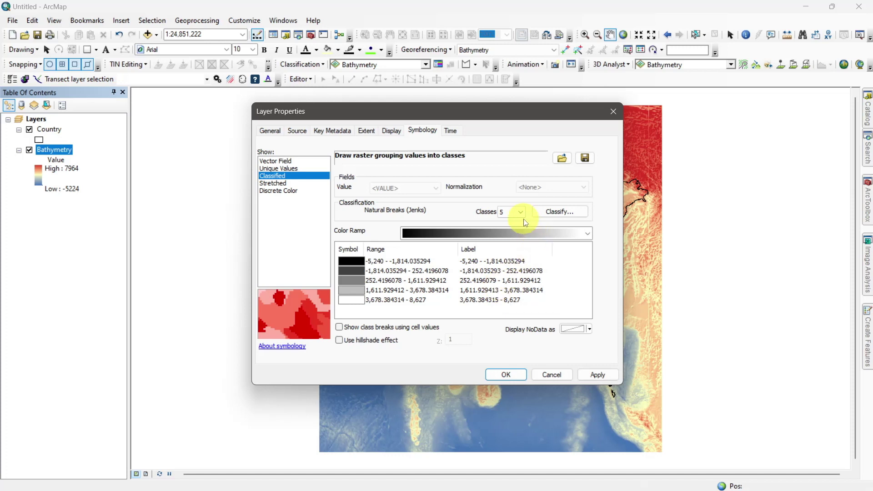
Keep 5 Natural Breaks classes and apply the blue-yellow-red colour ramp
click(522, 214)
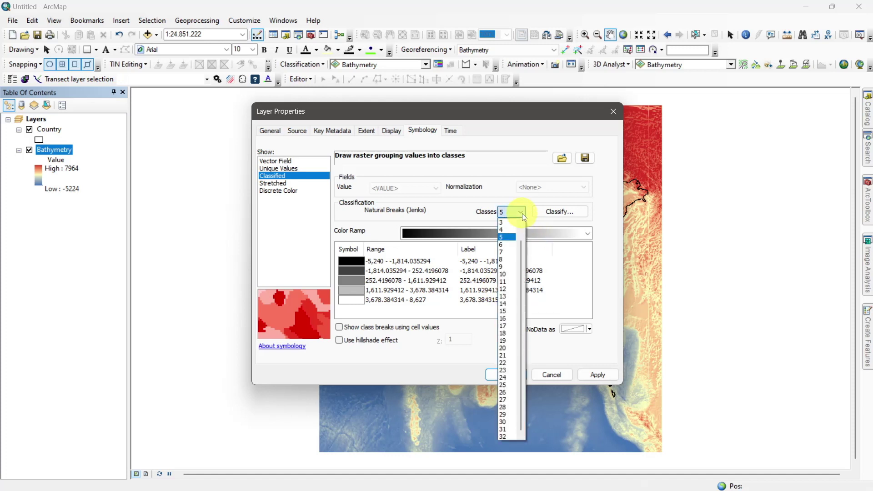
click(512, 239)
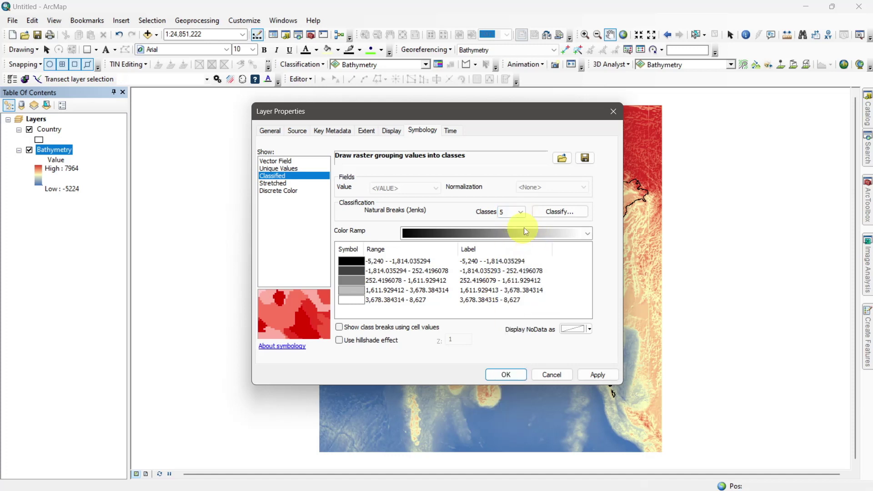
click(589, 233)
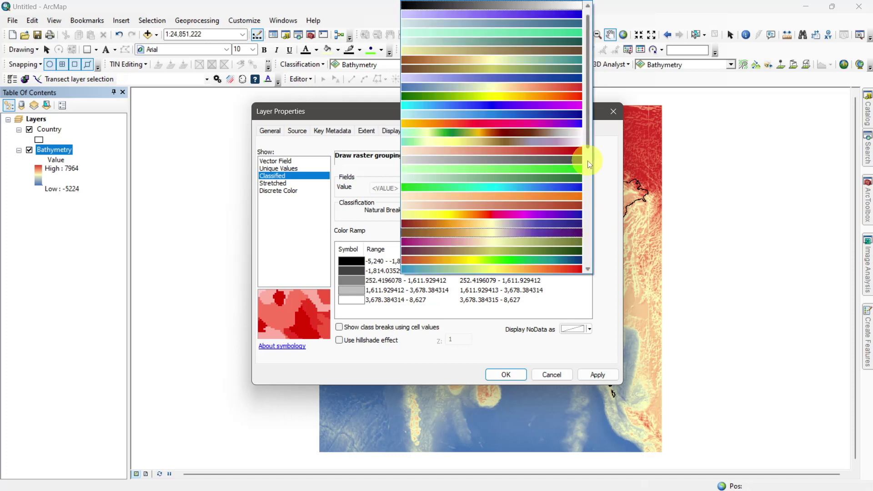
click(561, 84)
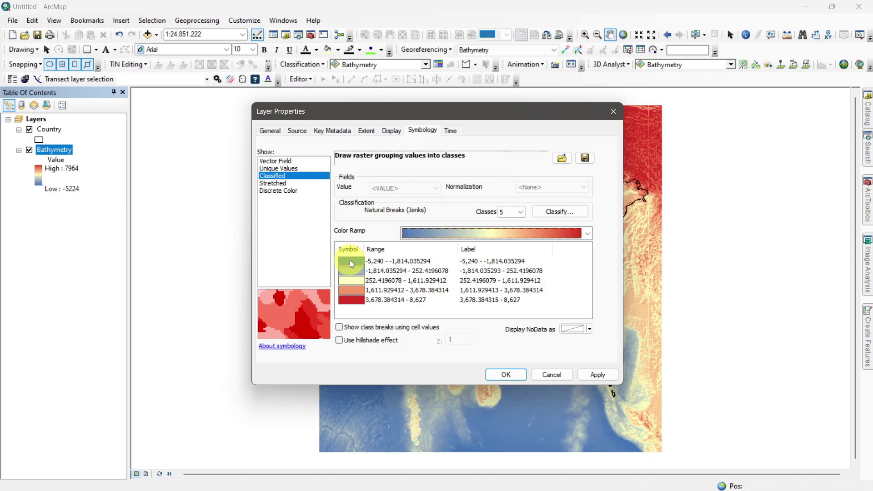
right_click(468, 262)
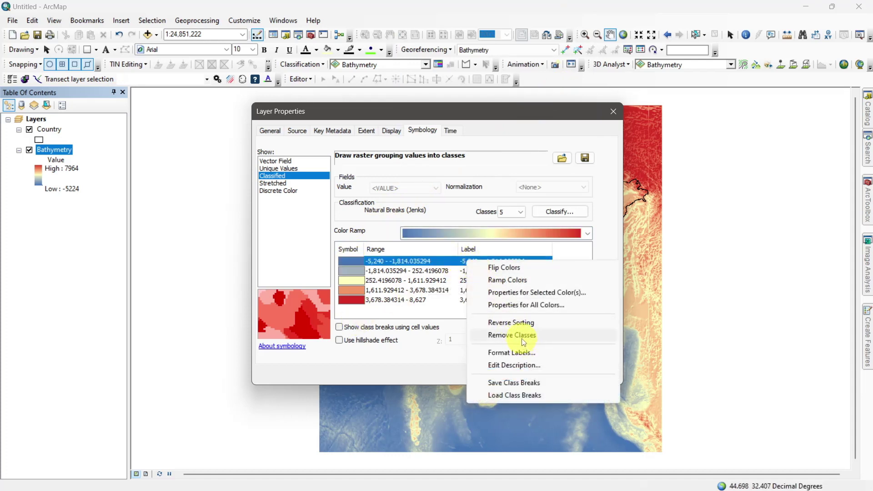
Format class labels to 4 significant digits, then apply the classification and close
click(520, 353)
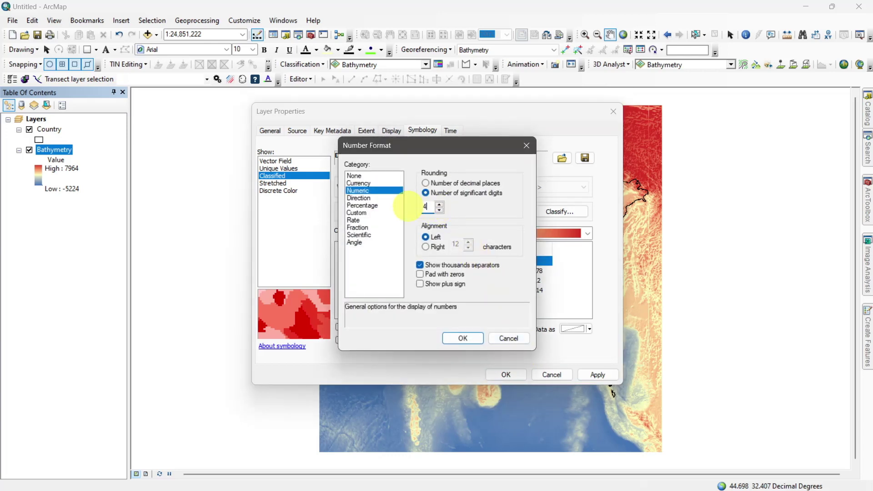
click(458, 338)
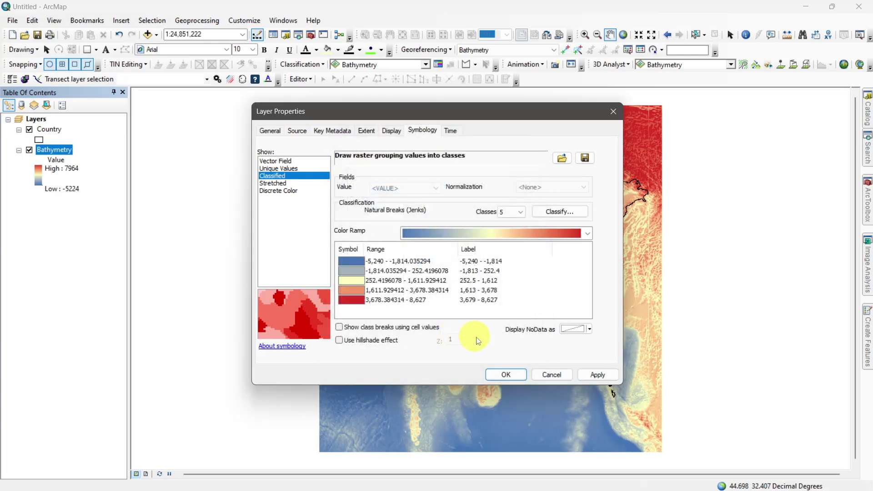
click(597, 375)
click(502, 377)
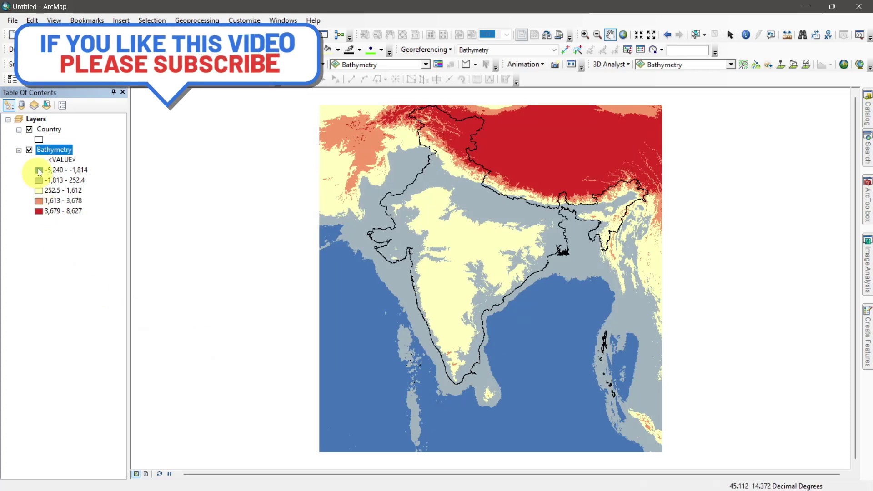
Turn on the hillshade effect in the Bathymetry layer's Symbology properties to shade its five colour classes
double_click(46, 149)
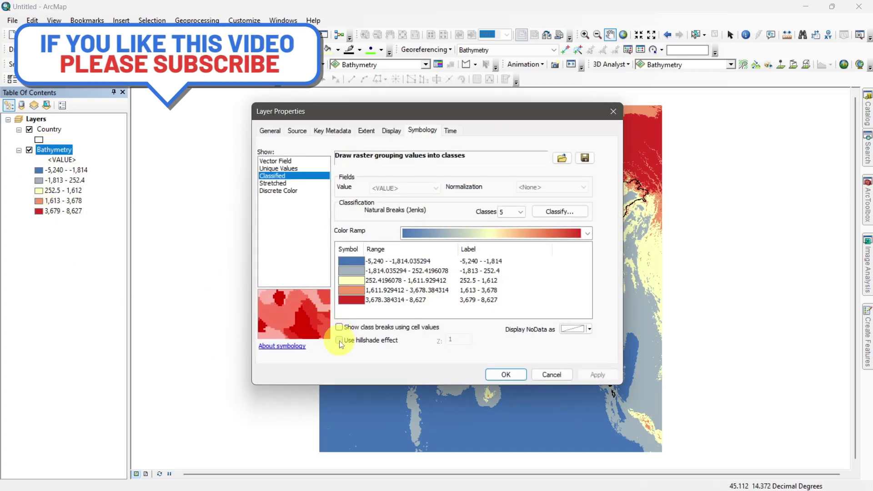
click(340, 341)
click(507, 374)
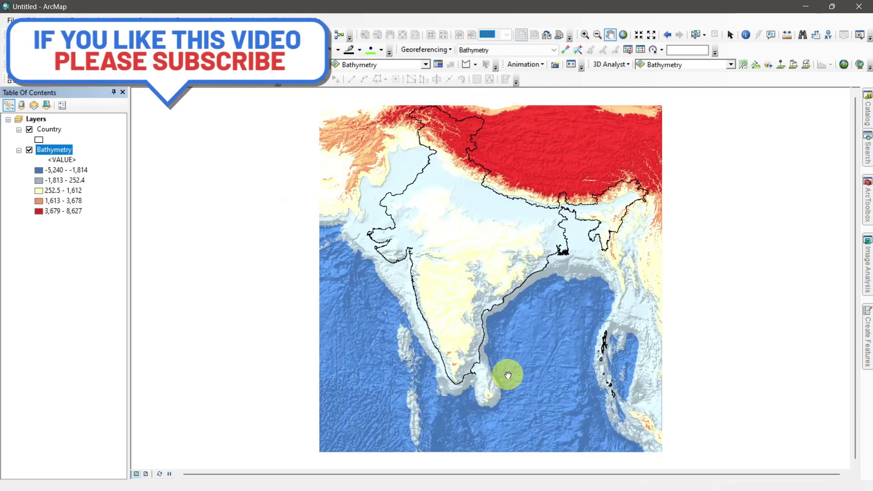